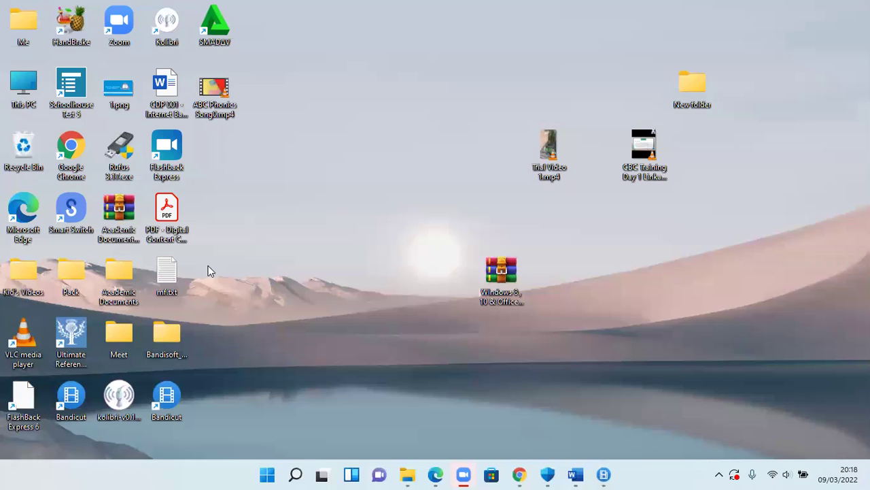
- Delete the duplicate Bandicut shortcut and move the remaining one near the top of the desktop
click(68, 401)
key(Delete)
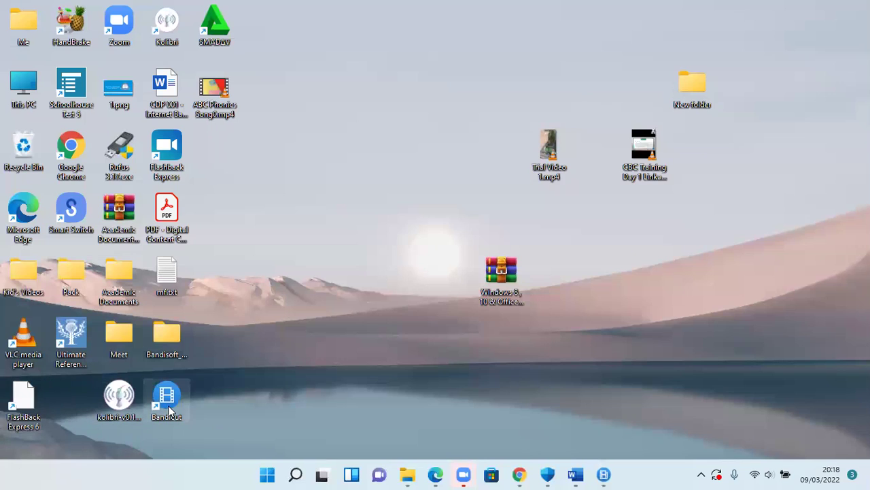
drag(169, 410, 293, 112)
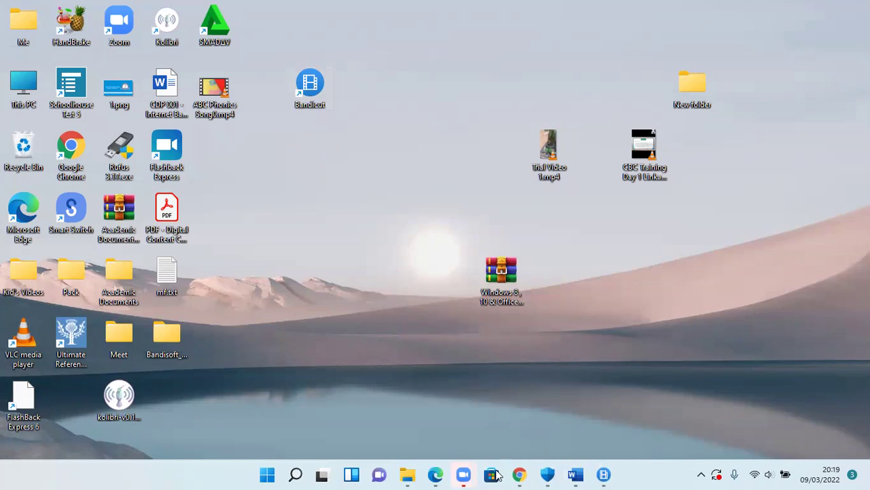
- Load the bandicam.com home page by removing the path from the browser address
click(520, 474)
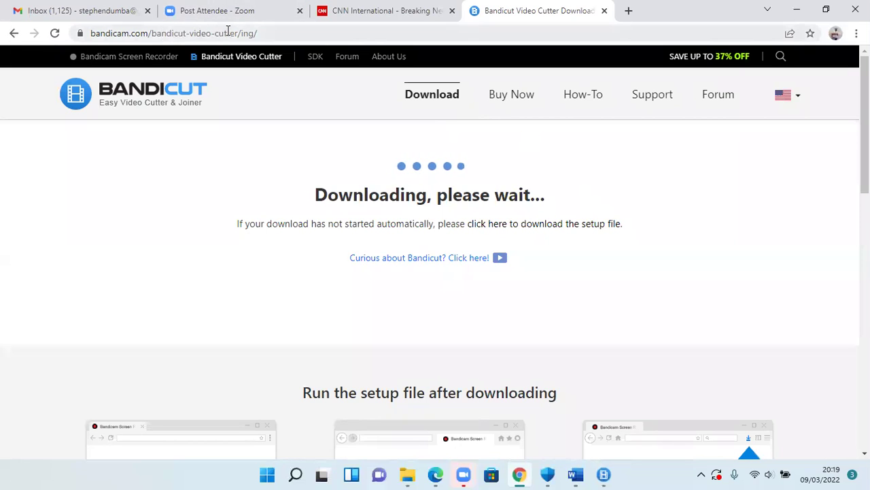
drag(265, 32, 150, 31)
key(BackSpace)
key(Return)
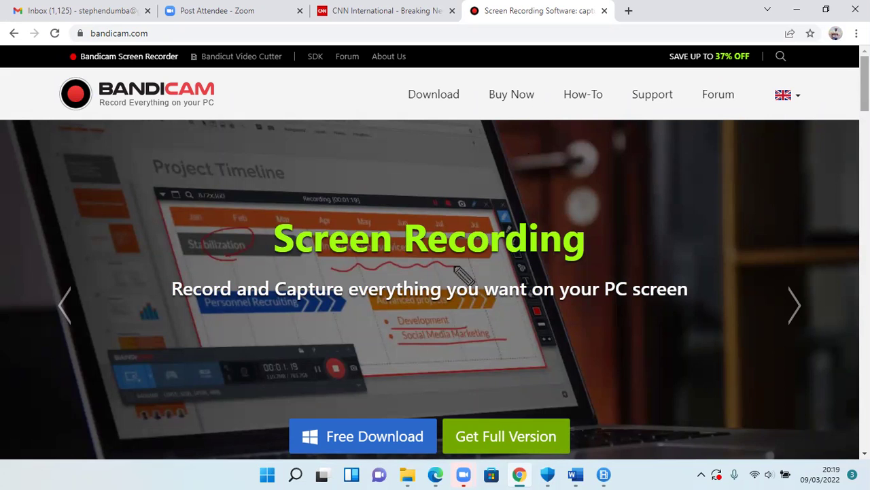
- Scroll down the bandicam.com page to the footer listing the company's products
scroll(865, 82, down, 1)
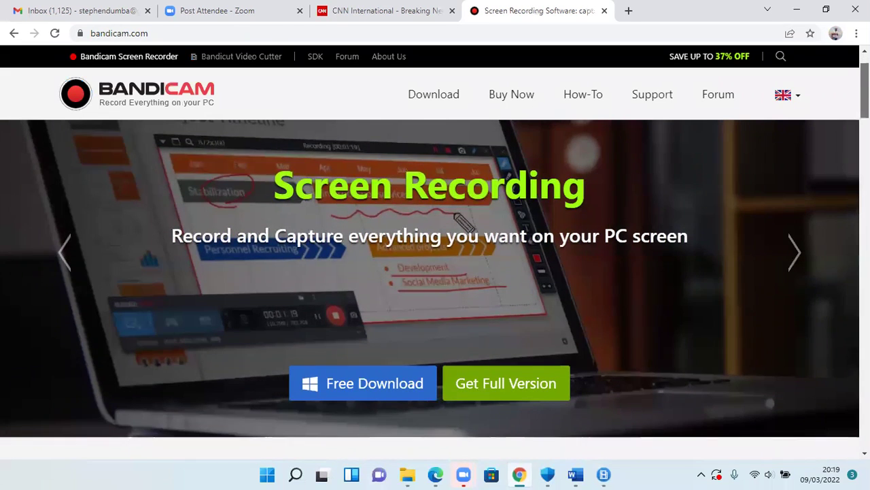
scroll(865, 82, down, 2)
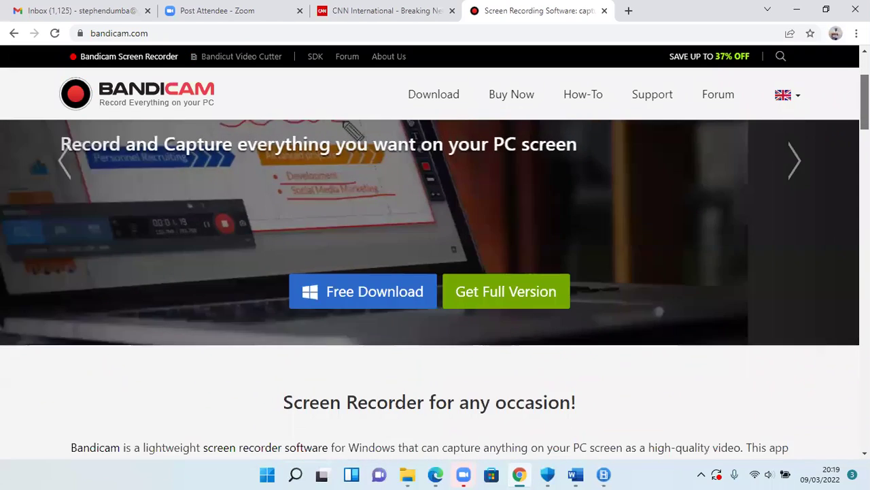
scroll(865, 102, down, 2)
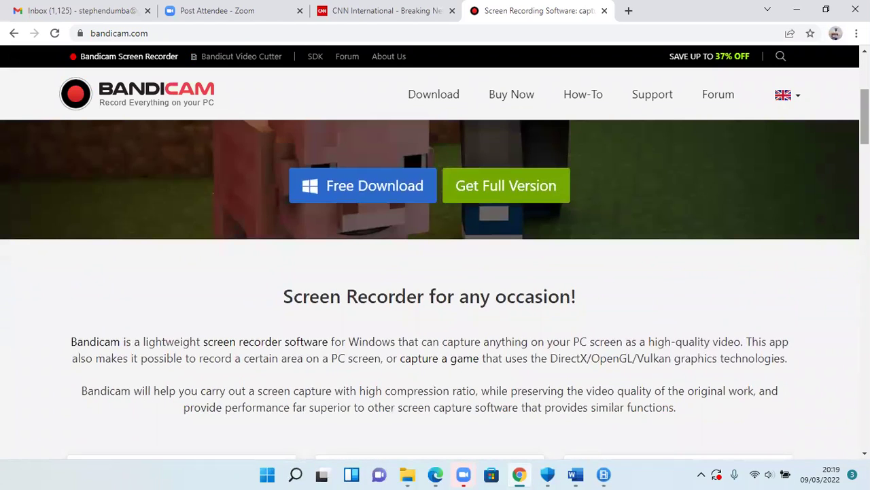
scroll(865, 129, down, 2)
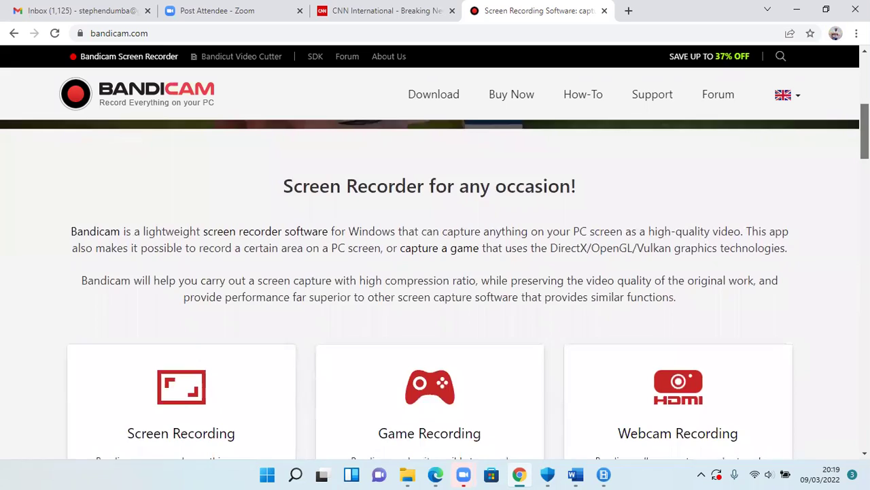
scroll(435, 285, down, 13)
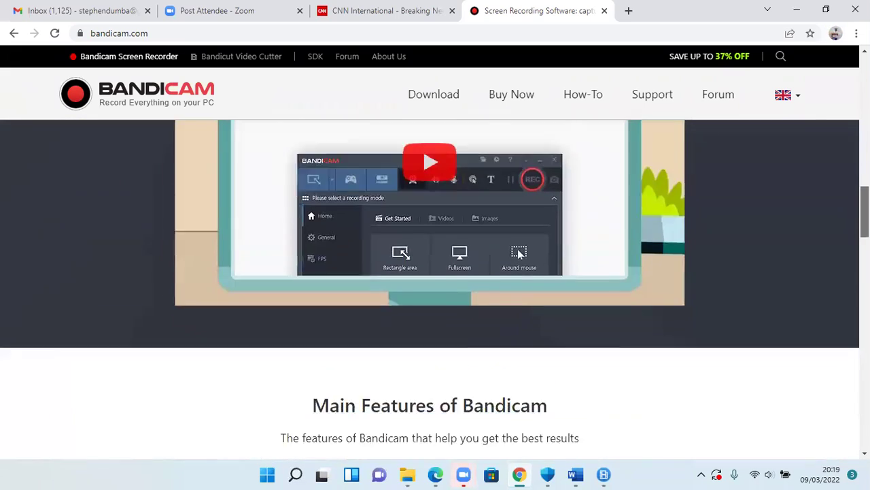
scroll(435, 286, down, 8)
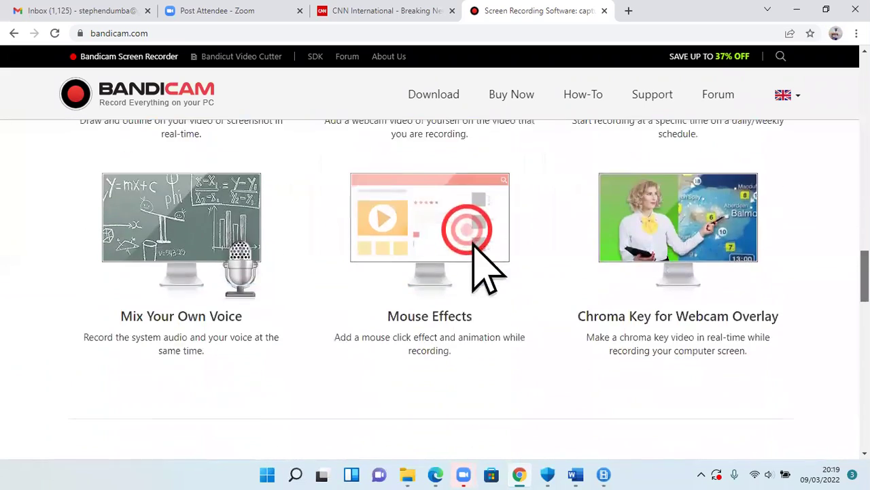
scroll(435, 285, down, 9)
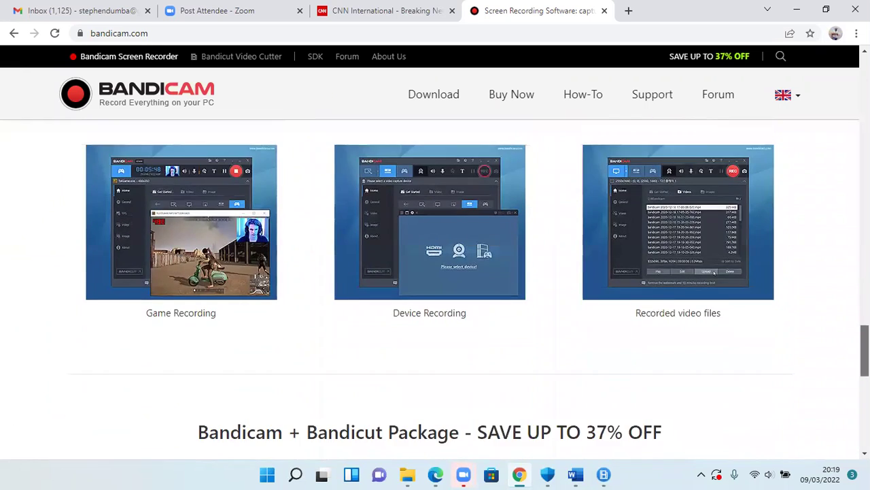
scroll(435, 286, down, 9)
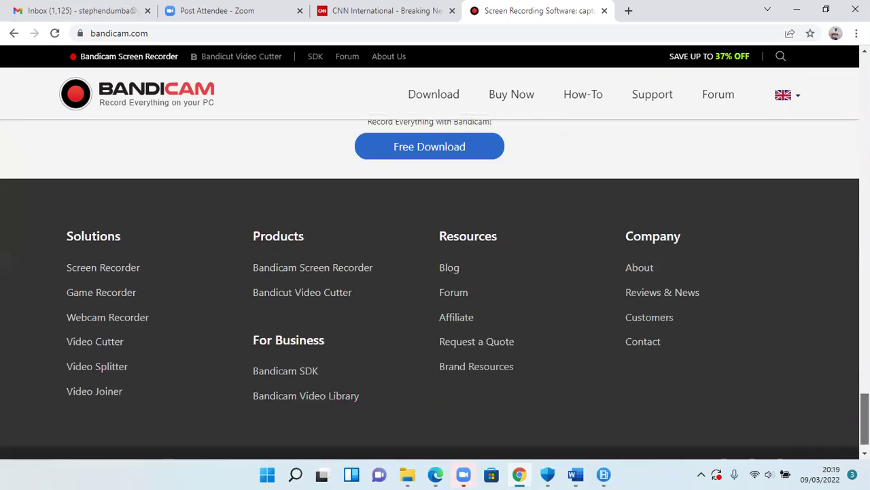
scroll(435, 286, down, 1)
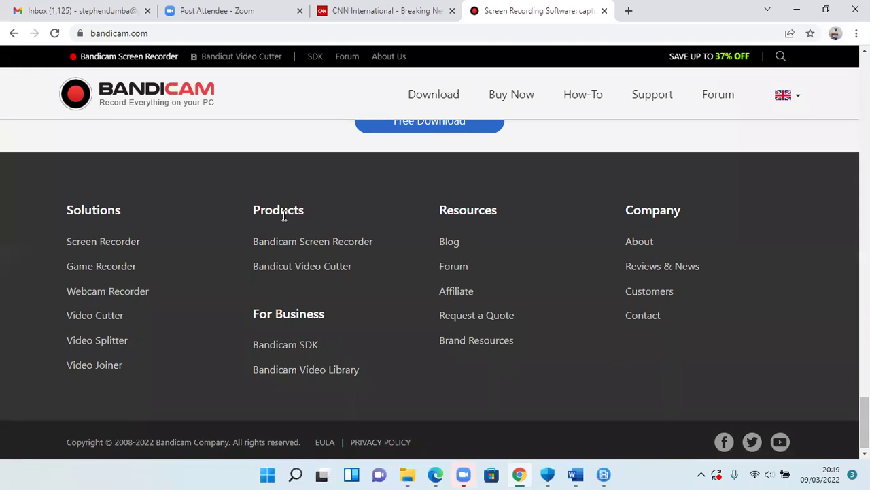
- Download bandicut-setup (1).exe from the Bandicut Video Cutter free download page and run it
click(283, 271)
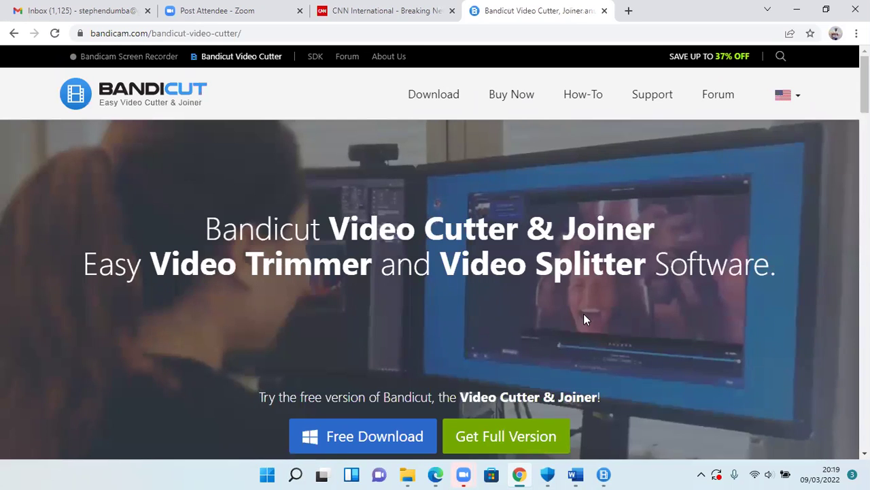
scroll(583, 314, down, 1)
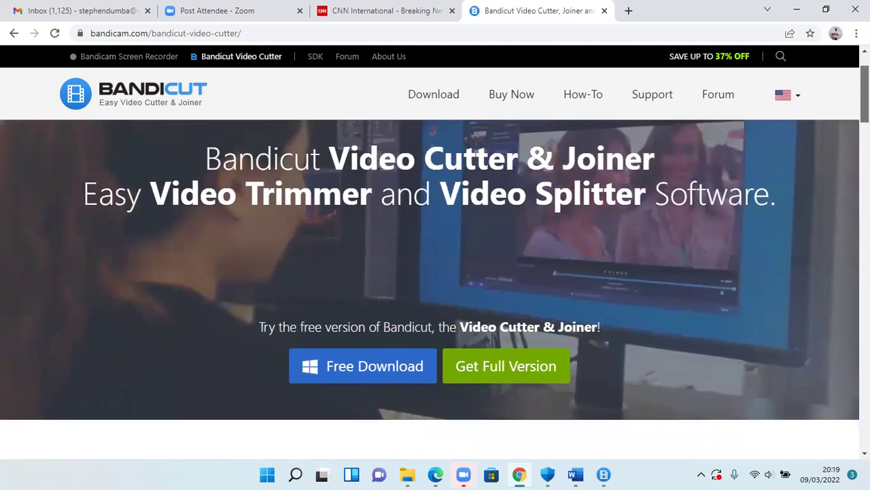
scroll(534, 246, down, 1)
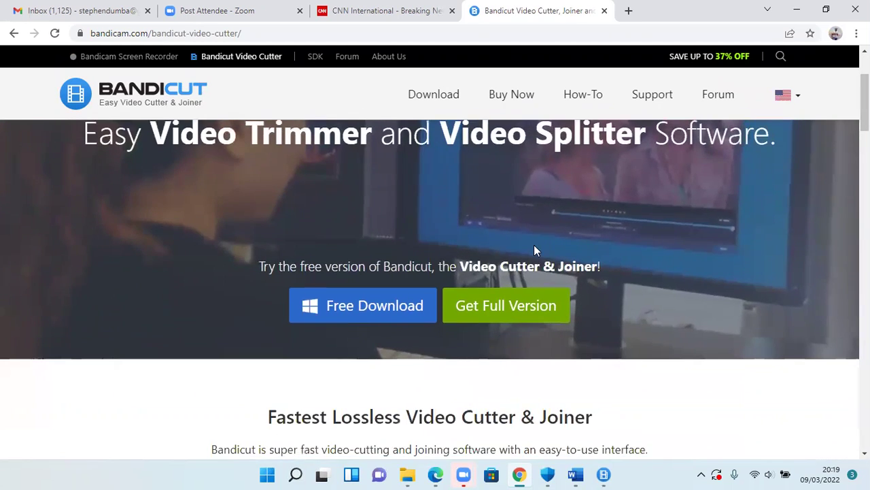
click(373, 307)
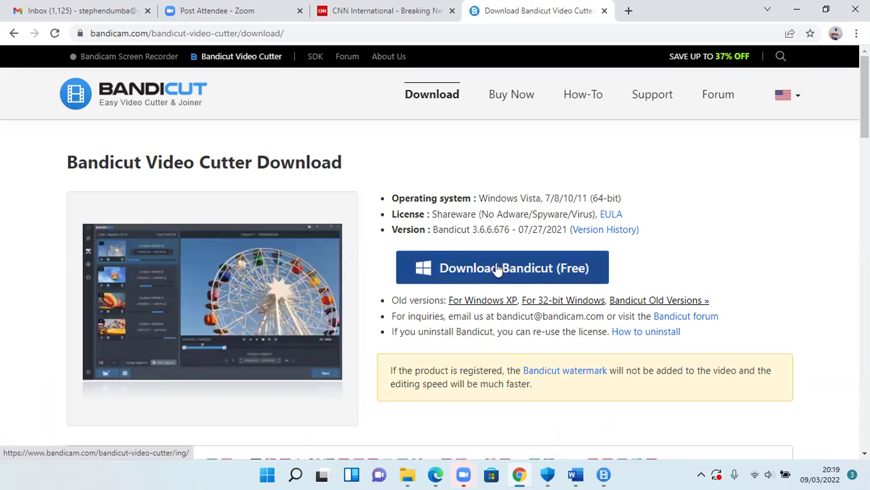
click(498, 269)
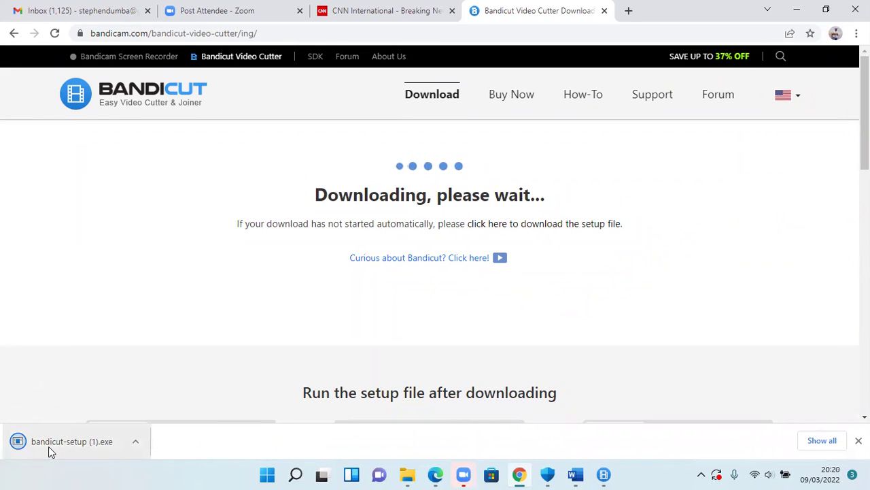
click(48, 446)
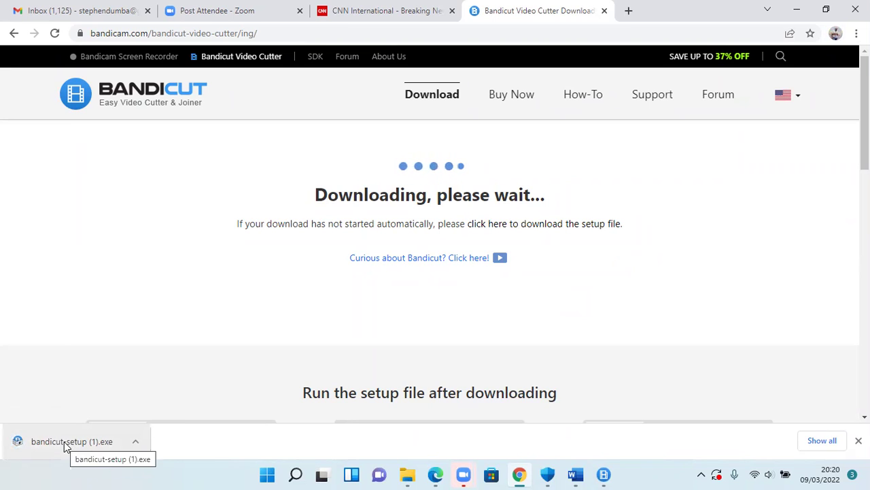
click(85, 443)
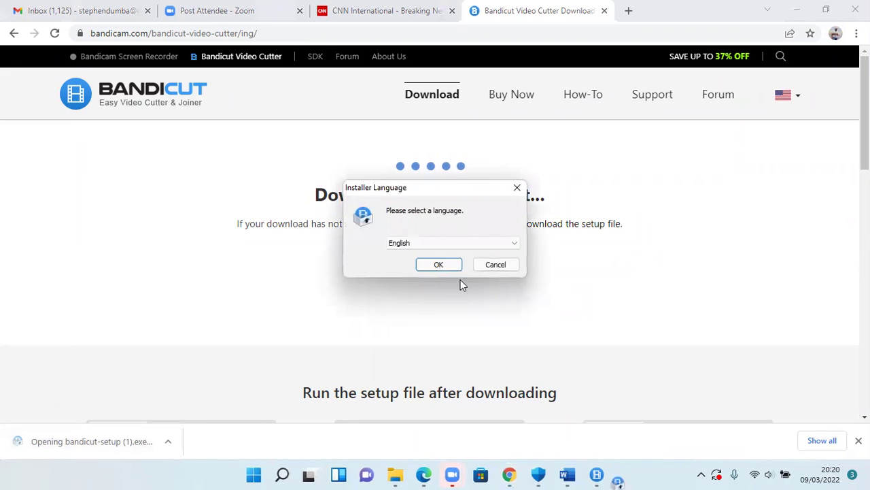
- Install Bandicut with default options into C:\Program Files\Bandicut, unchecking Run Bandicut before finishing
click(449, 265)
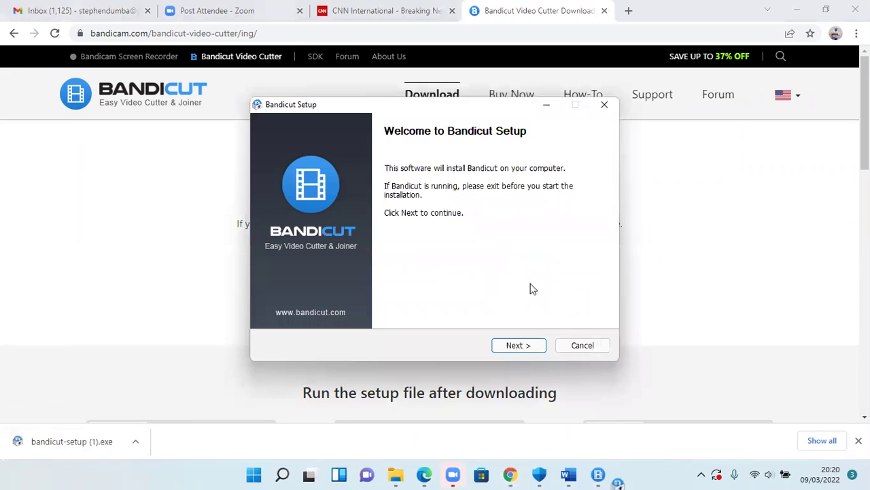
click(520, 347)
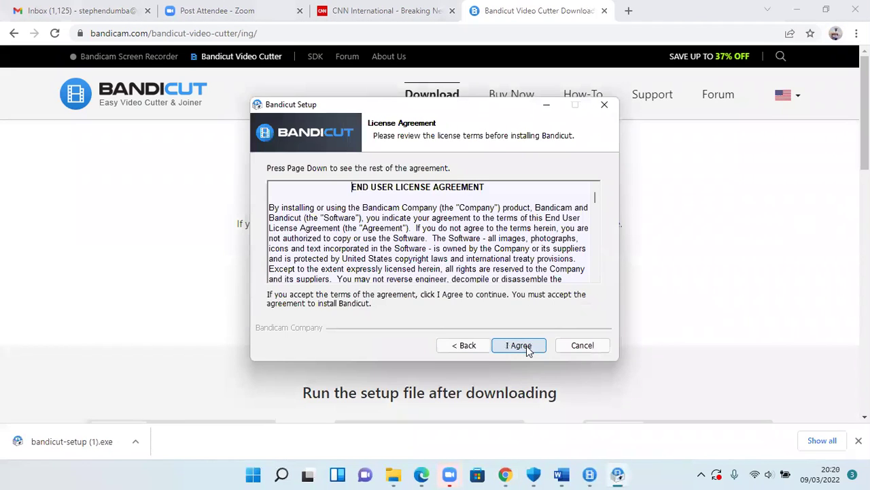
click(526, 349)
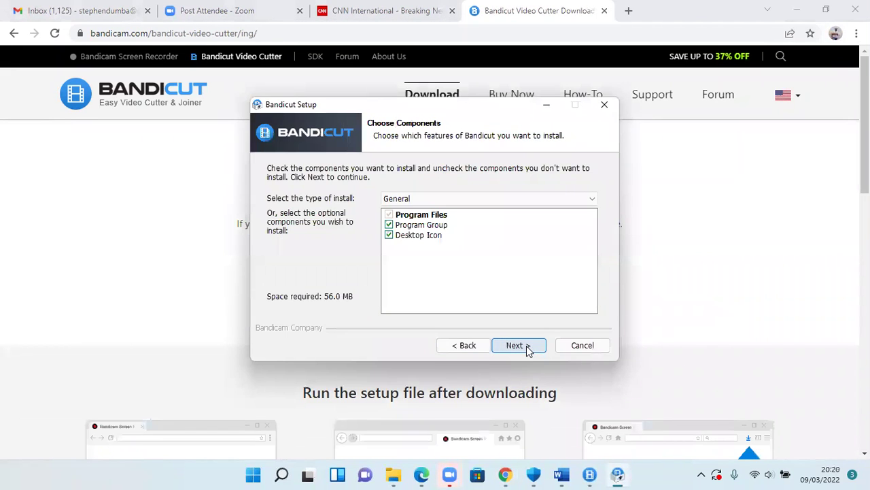
click(526, 348)
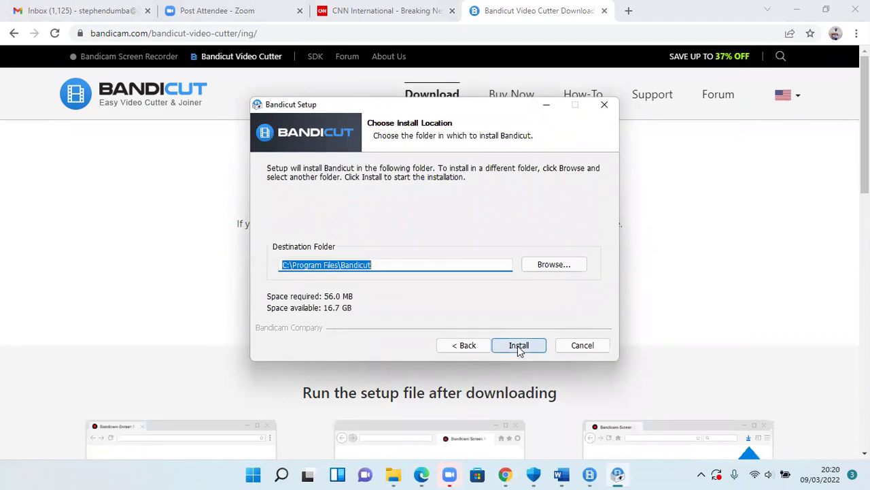
click(519, 346)
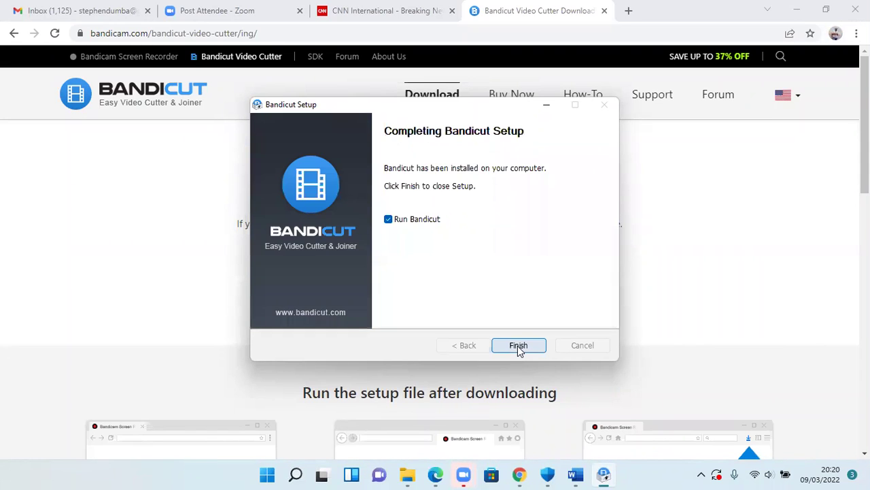
click(390, 220)
click(521, 345)
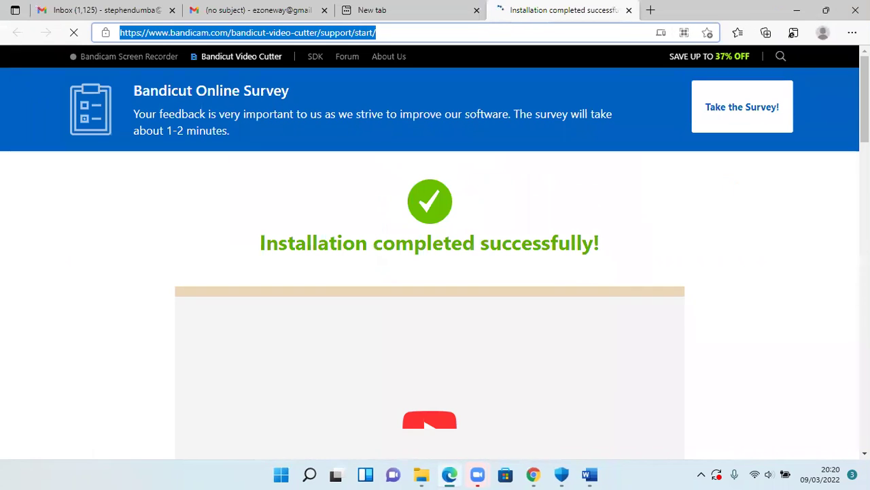
- Close Edge, minimize Chrome, and delete ABC Phonics Song0.mp4 from the desktop
click(856, 9)
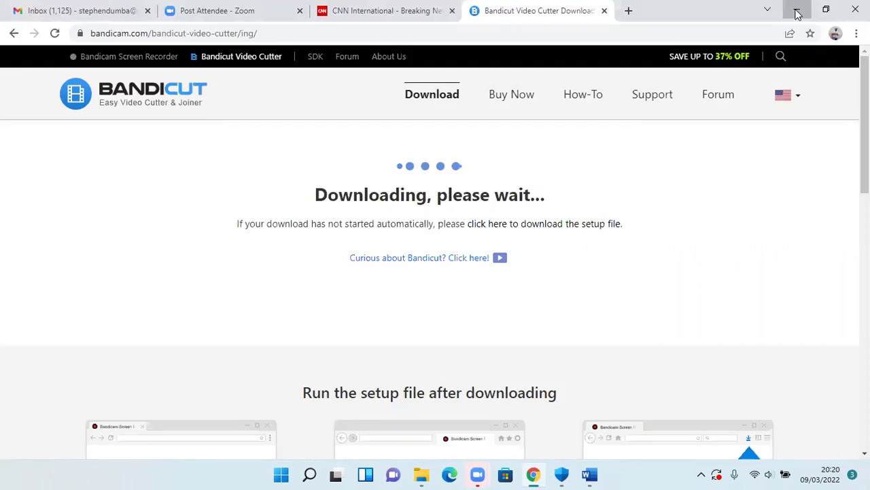
click(798, 10)
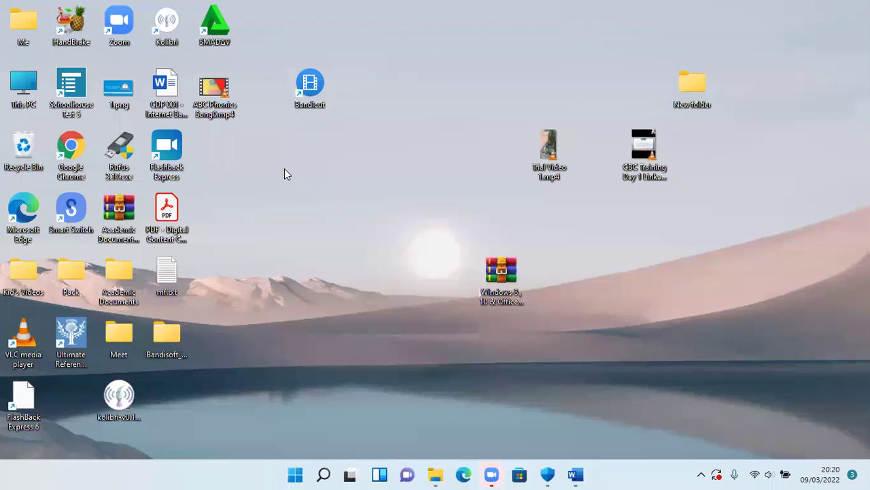
click(209, 113)
key(Delete)
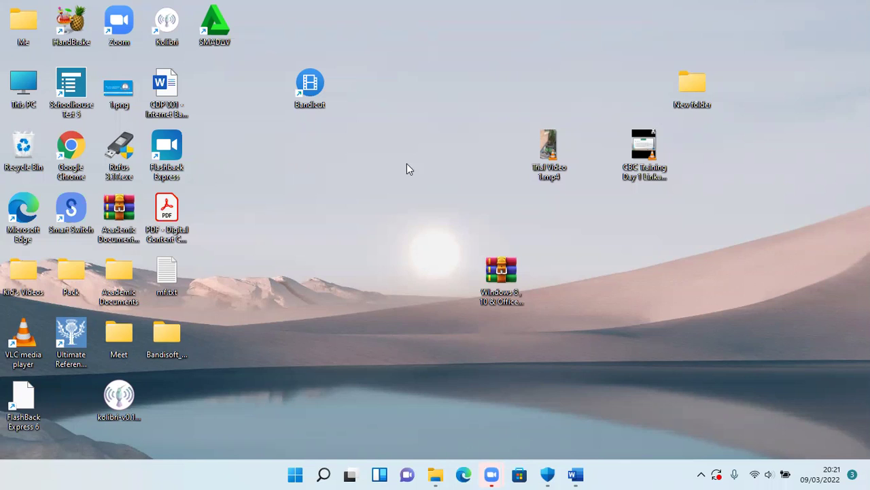
- Launch Bandicut in Cut mode and open ABC Phonics Song.mp4 from the Cocomelon folder
double_click(311, 102)
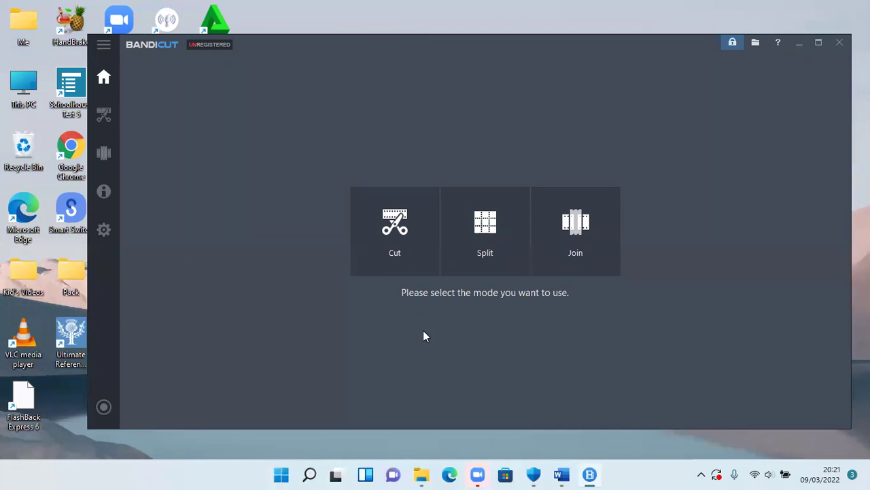
click(402, 233)
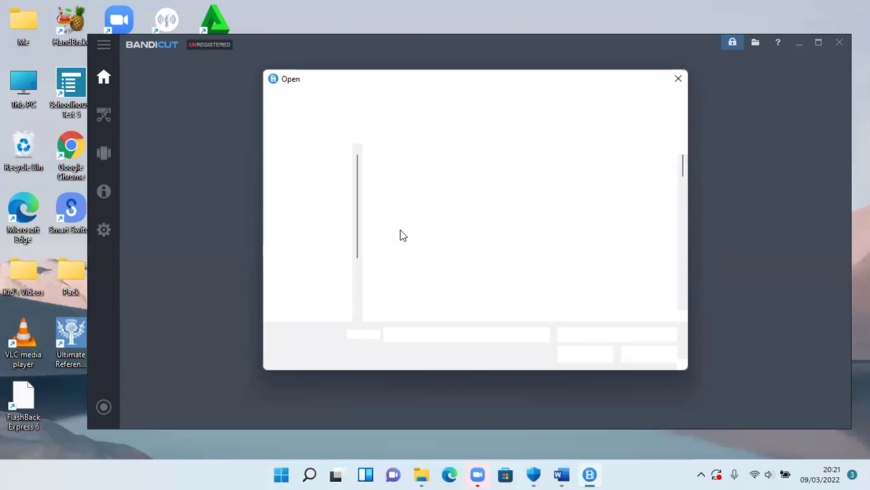
key(Escape)
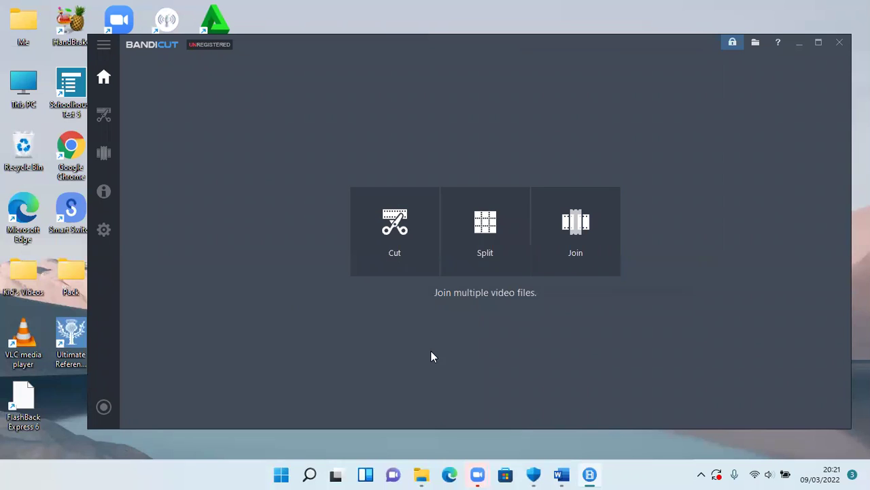
click(395, 229)
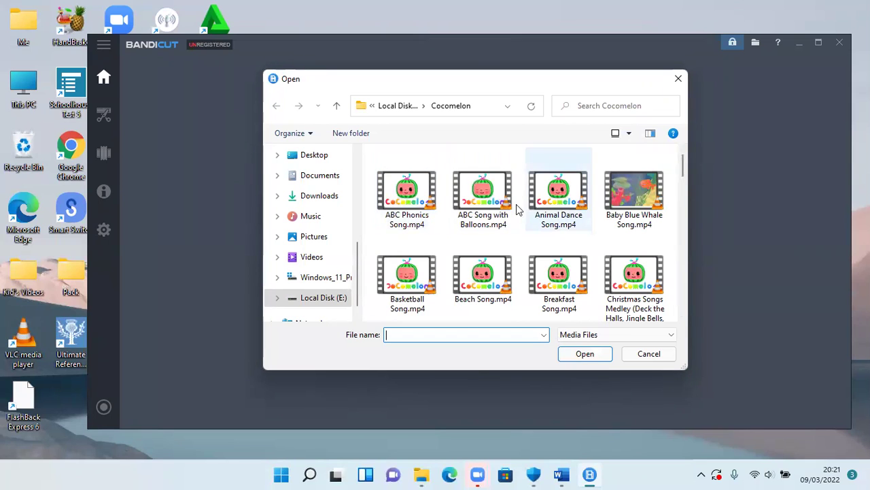
click(421, 202)
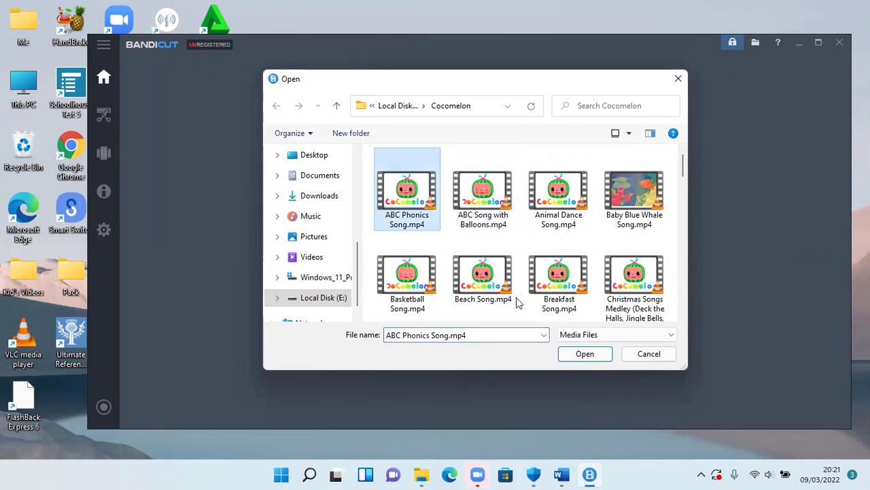
click(585, 353)
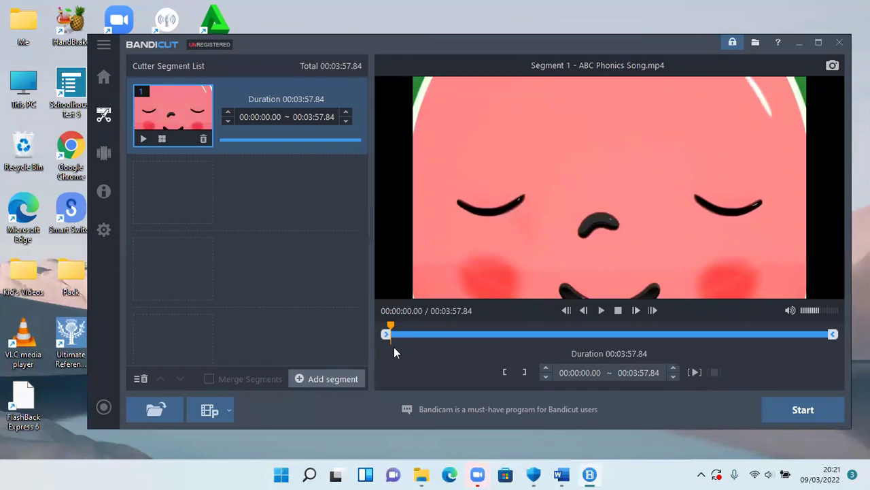
- Move the trim markers to keep 00:00:46.83 through 00:02:55.45, a 00:02:08.62 segment
drag(389, 338, 472, 342)
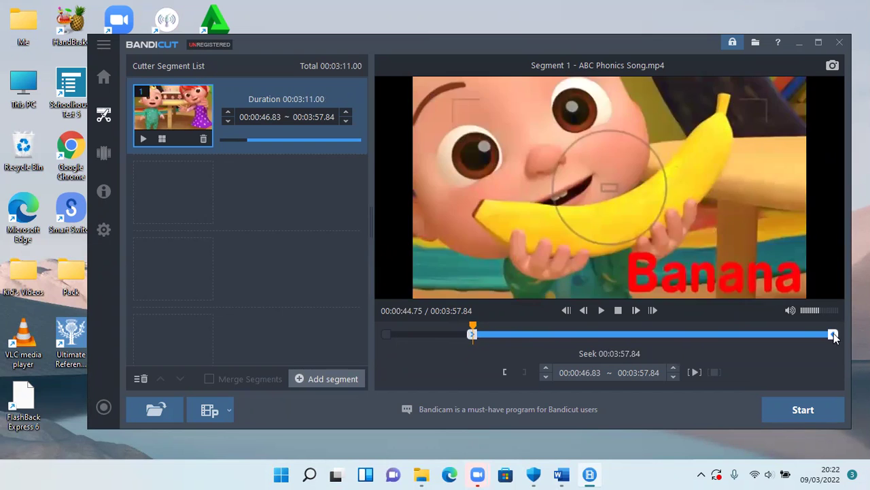
drag(833, 335, 718, 337)
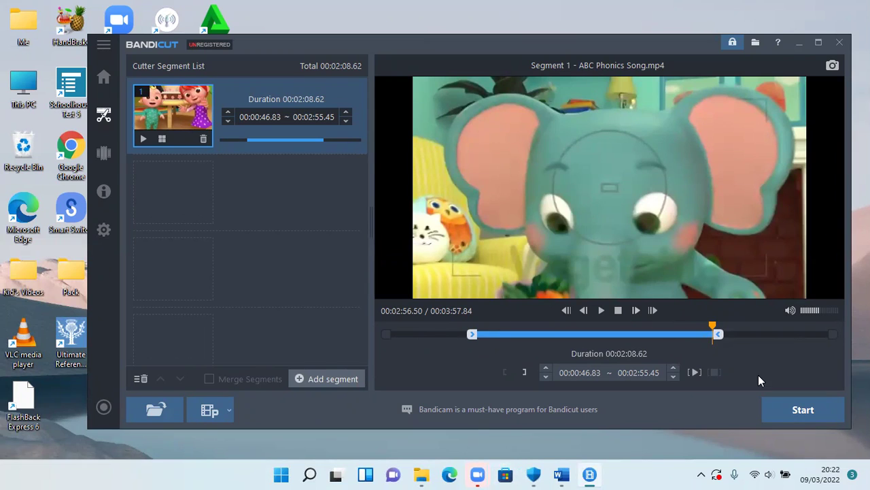
- Export the trimmed clip in High-Speed mode to the Desktop as 'ABC Phonics Song - Cut'
click(799, 409)
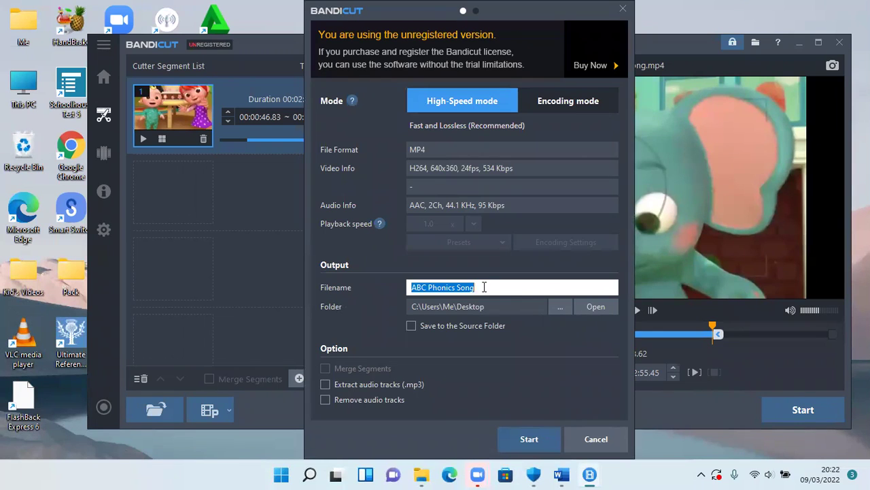
click(488, 287)
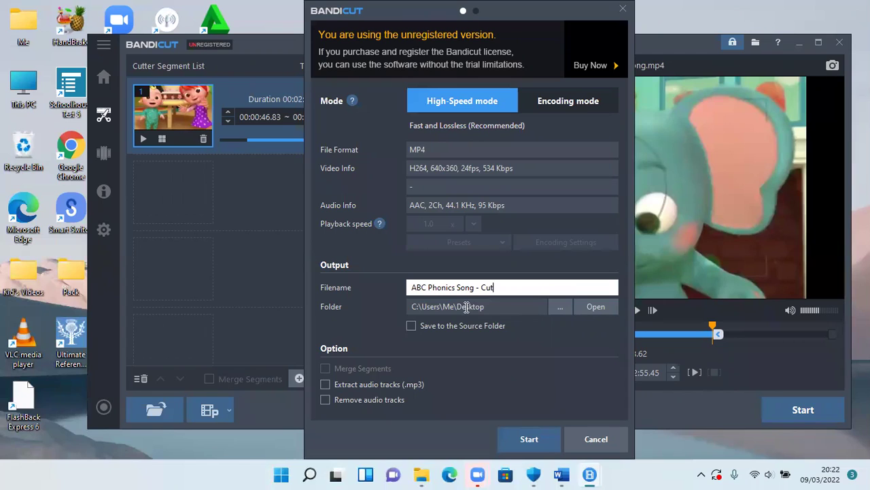
drag(467, 306, 489, 306)
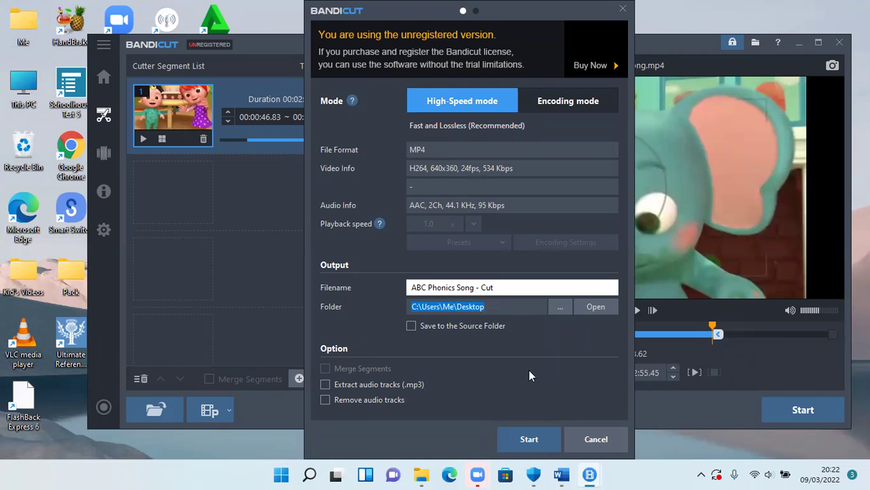
click(532, 439)
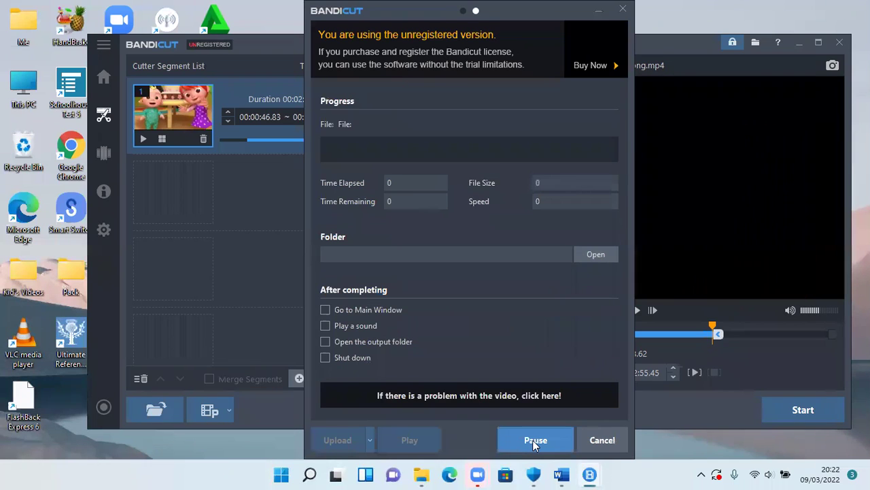